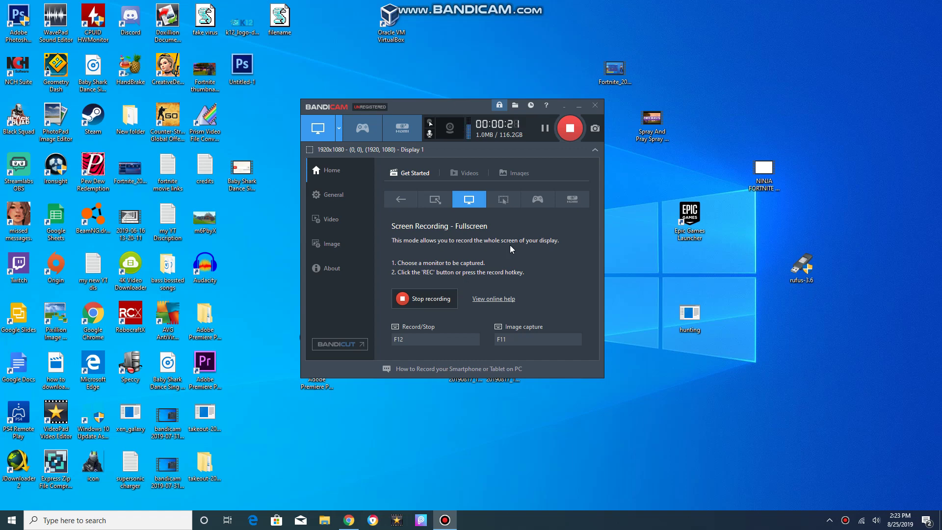
Step: Minimise the Bandicam recorder window so the desktop shows while recording continues
click(578, 107)
mouse_move(587, 76)
mouse_down()
mouse_move(292, 435)
mouse_move(615, 7)
mouse_up()
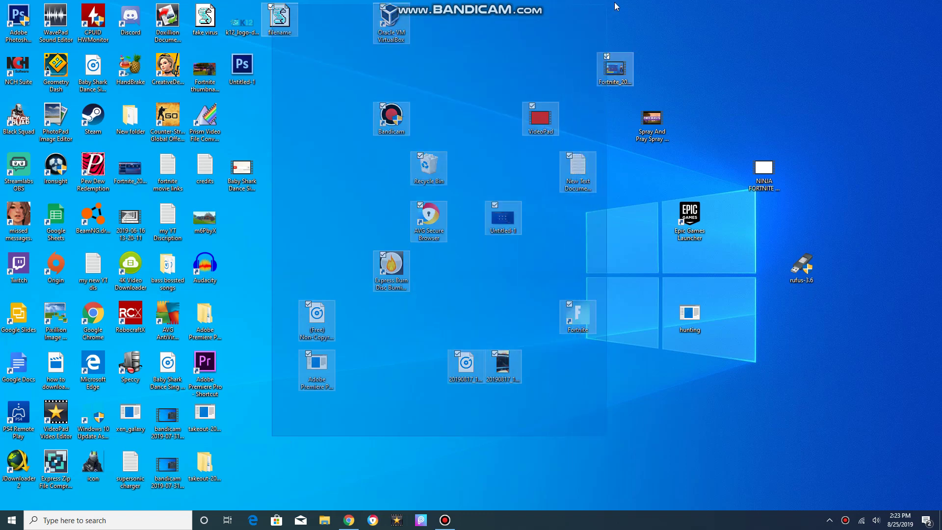
Step: Clear the desktop selection, discard the autosaved project, and start a new blank VideoPad project
click(607, 33)
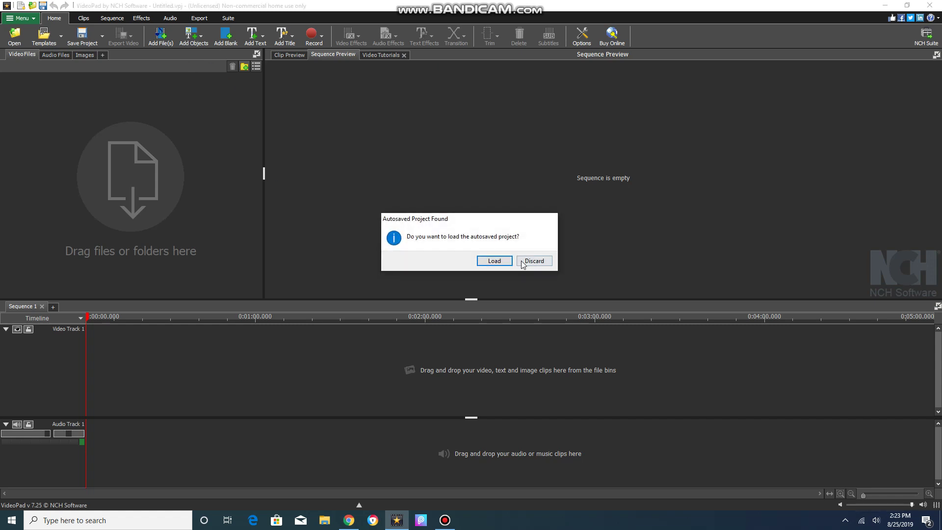
click(523, 263)
click(316, 198)
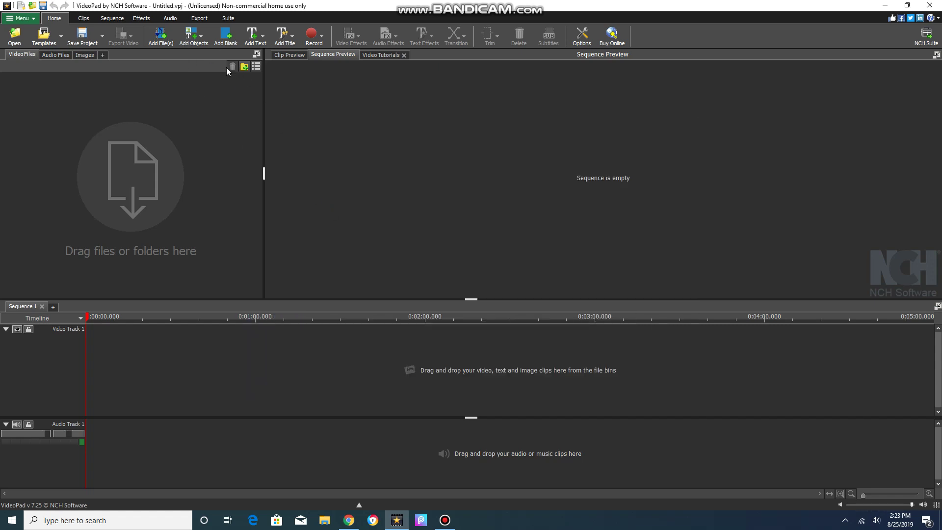
Step: Import the Baby Shark MP3 from the Videos folder onto the audio track
click(162, 41)
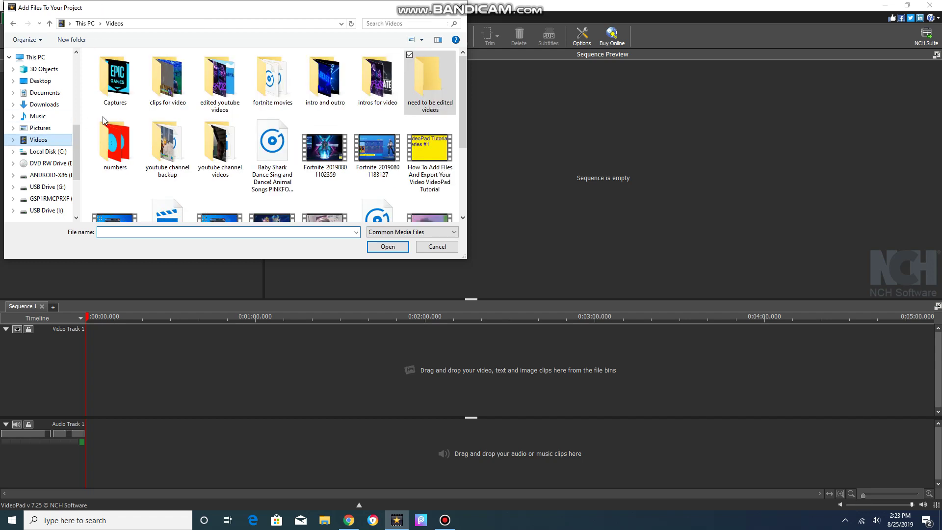
click(110, 140)
double_click(111, 140)
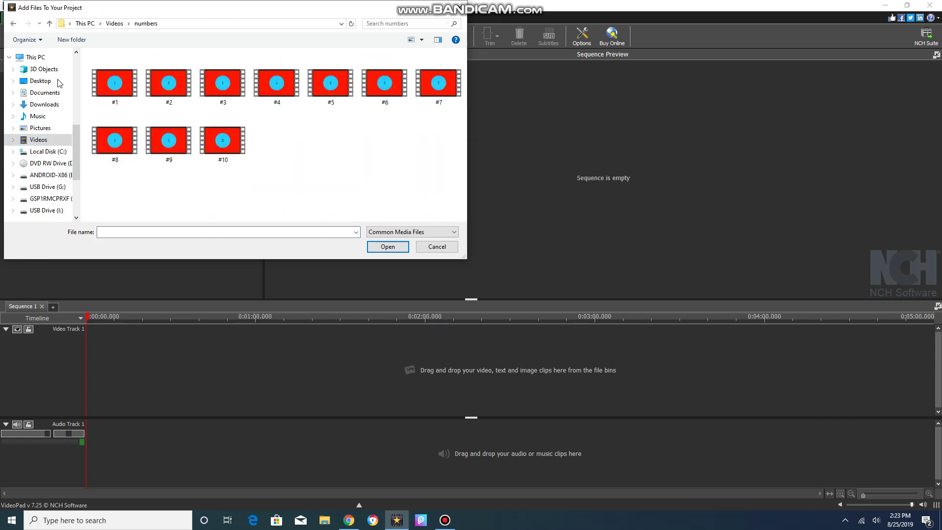
click(13, 25)
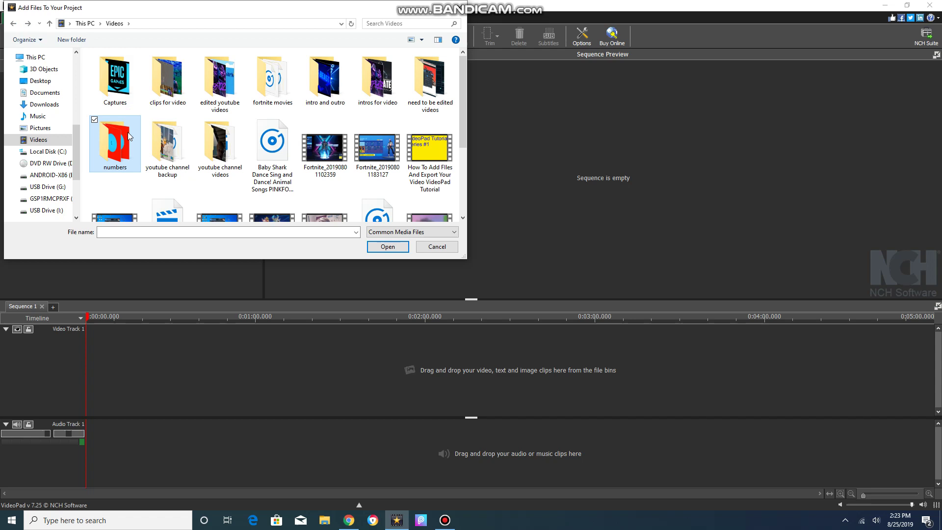
scroll(218, 135, down, 1)
scroll(218, 134, up, 1)
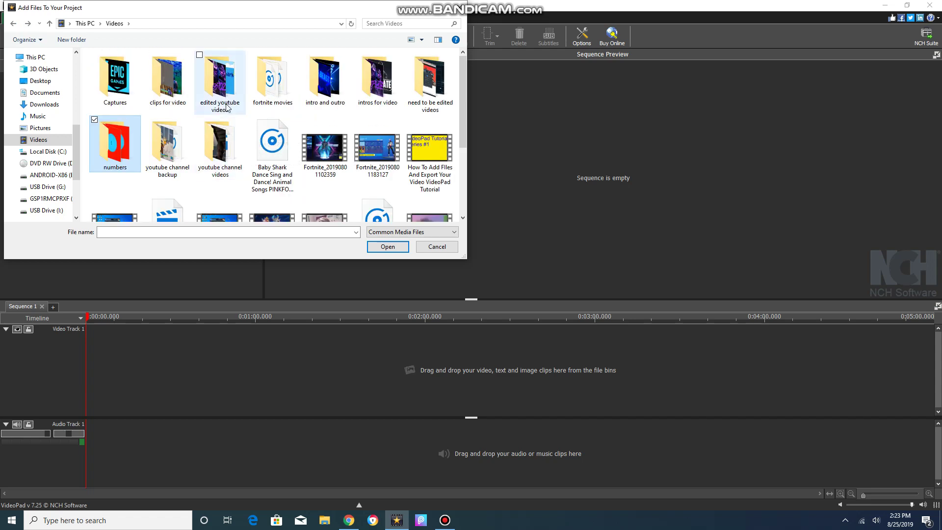
double_click(258, 157)
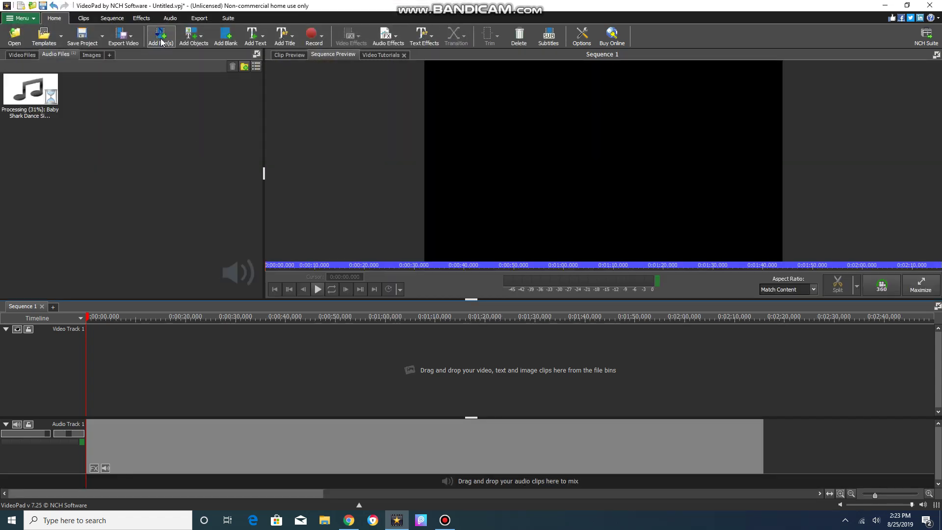
Step: Import 11.png from Pictures > funny windows xp errors and place it at the timeline start
click(162, 43)
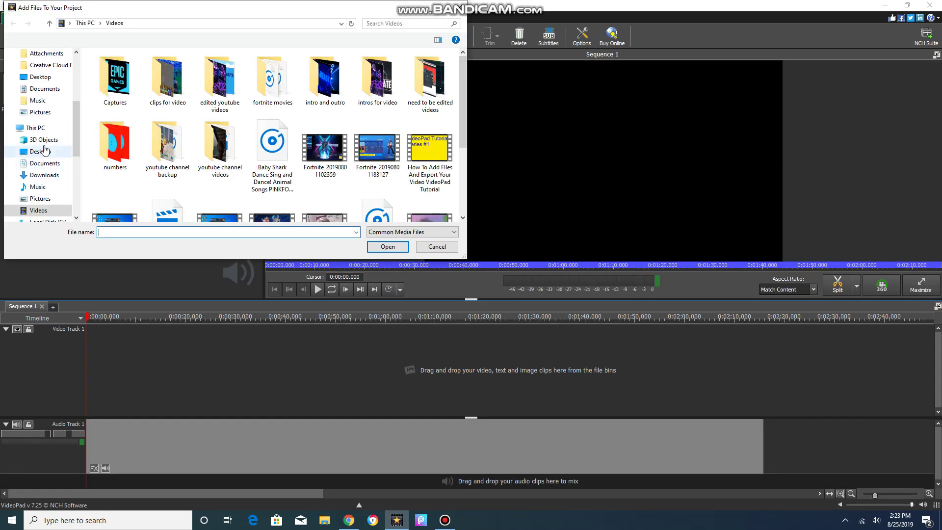
click(38, 199)
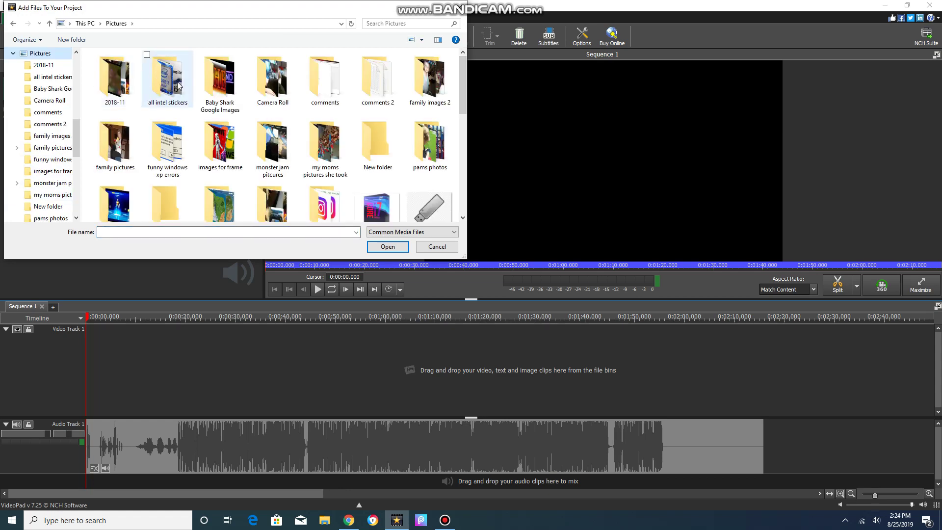
click(168, 153)
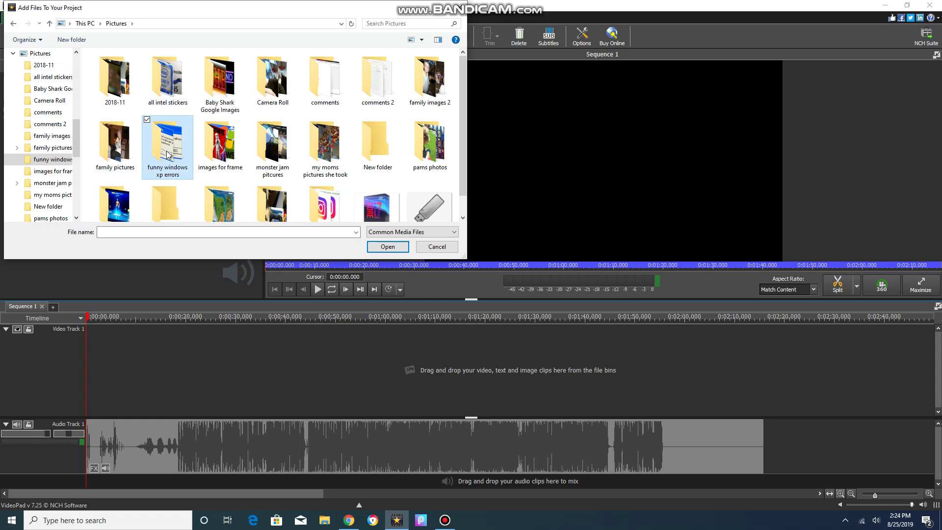
double_click(168, 153)
double_click(130, 85)
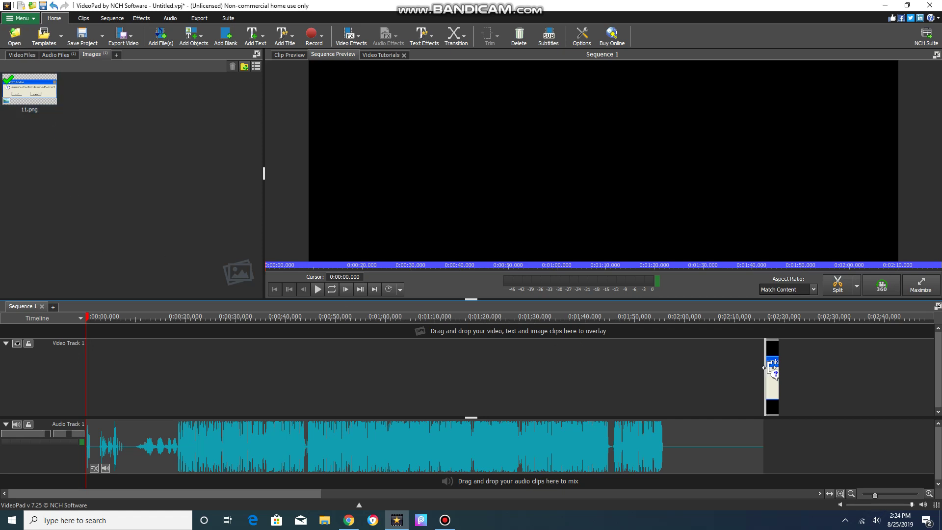
mouse_move(770, 368)
mouse_down()
mouse_move(95, 378)
mouse_move(763, 375)
mouse_up()
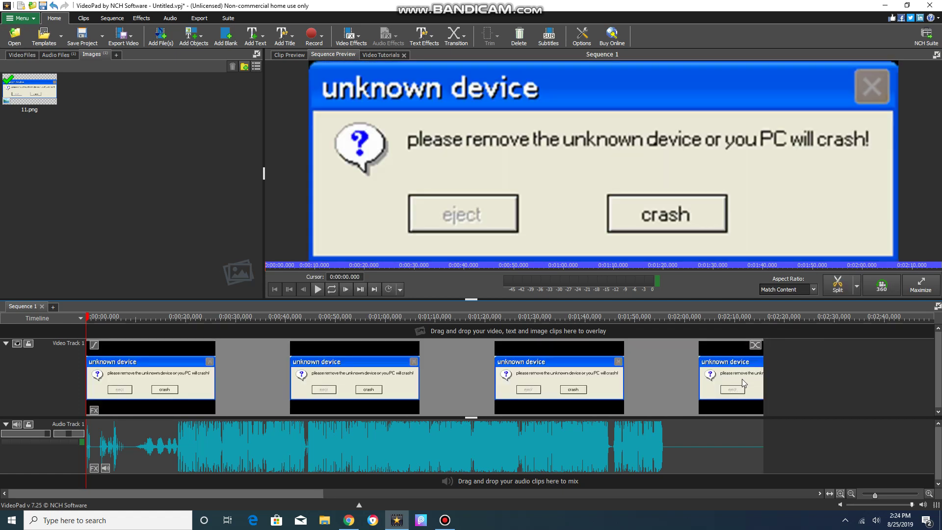
Step: Play and stop the sequence, then move the playhead back near the start
click(316, 289)
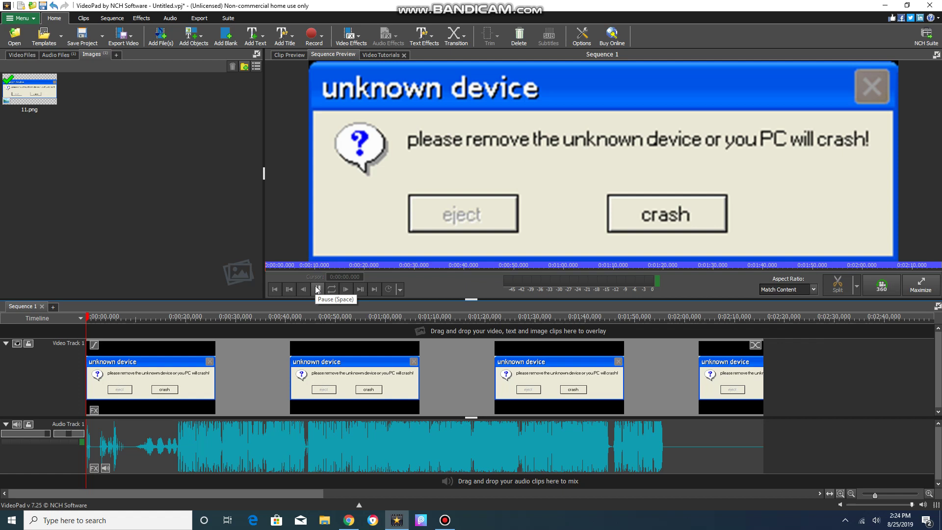
click(317, 288)
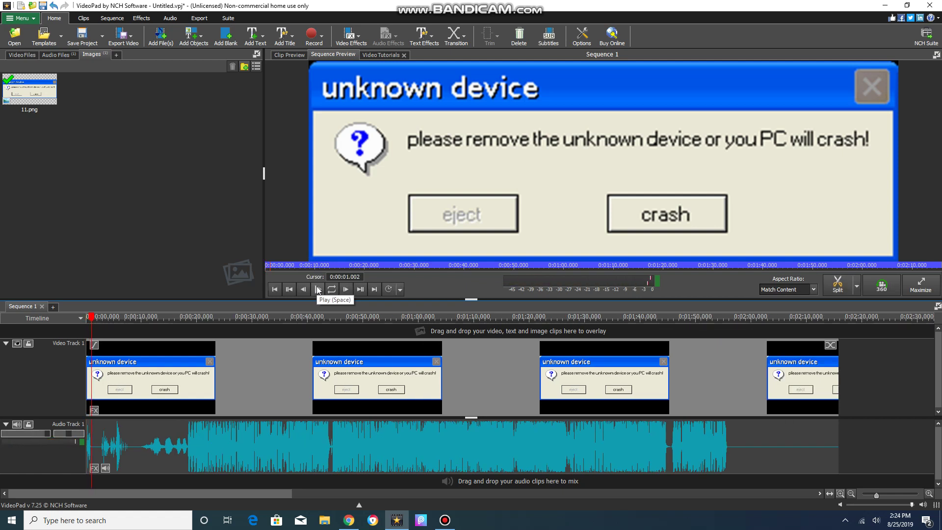
click(87, 316)
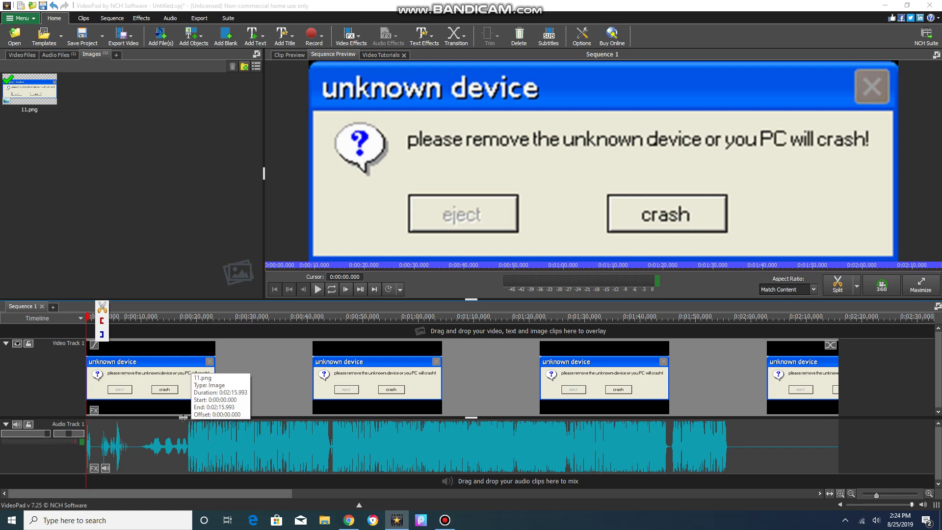
Step: Open and dismiss the audio clip's shortcut menu, then select the Baby Shark clip on Audio Track 1
right_click(213, 451)
click(197, 244)
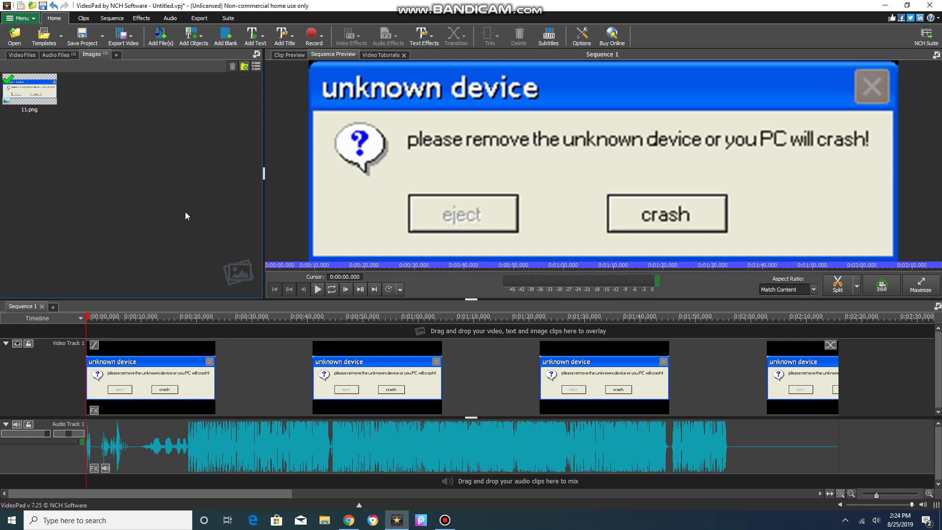
right_click(215, 431)
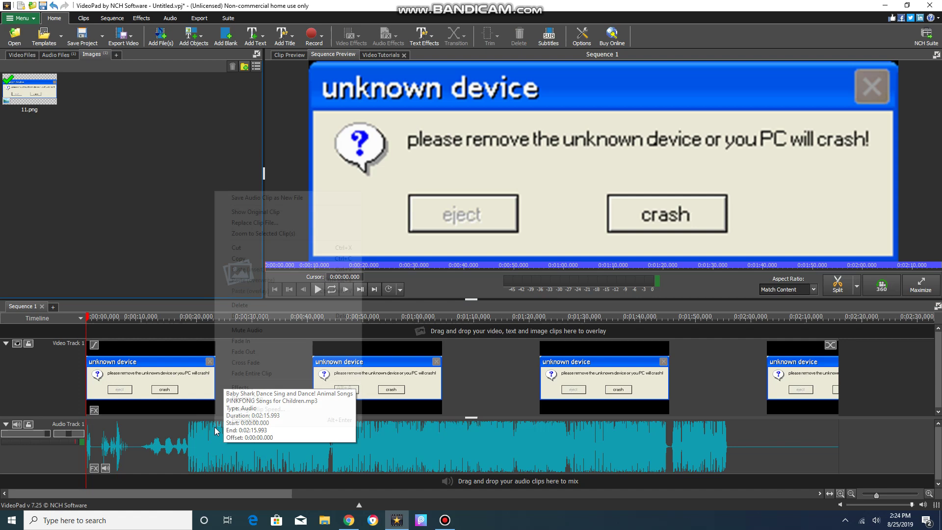
click(165, 261)
right_click(188, 454)
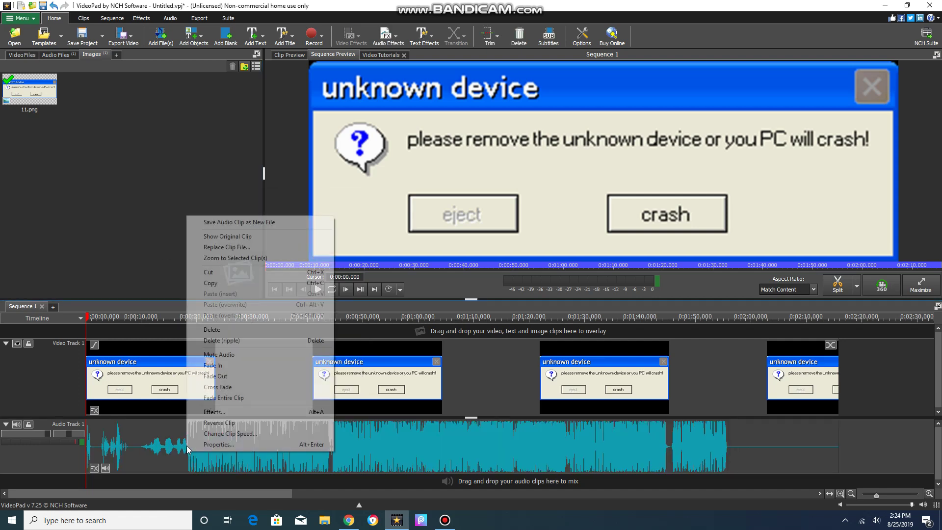
click(140, 204)
right_click(146, 454)
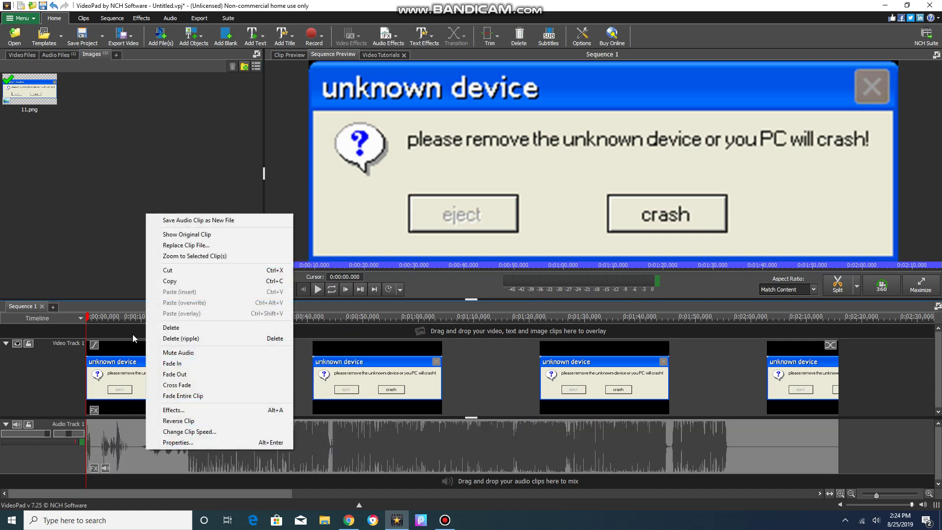
click(130, 271)
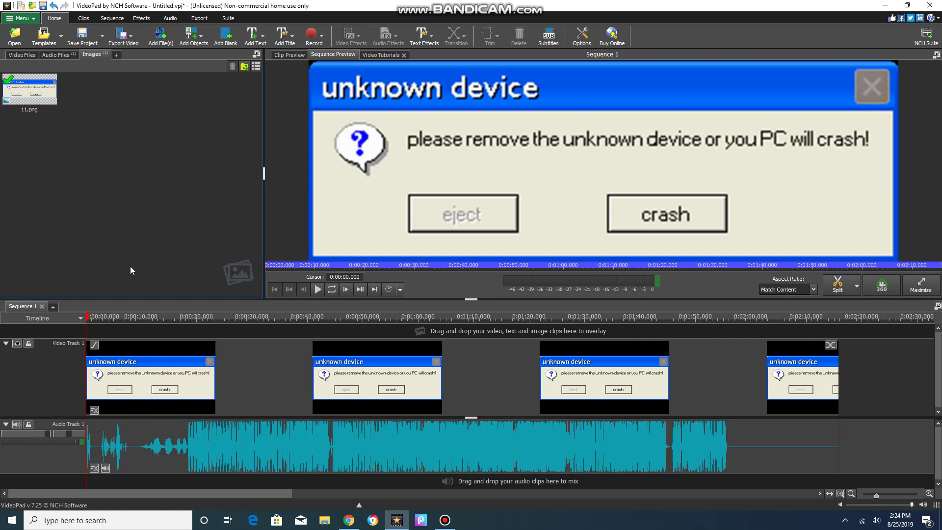
click(143, 447)
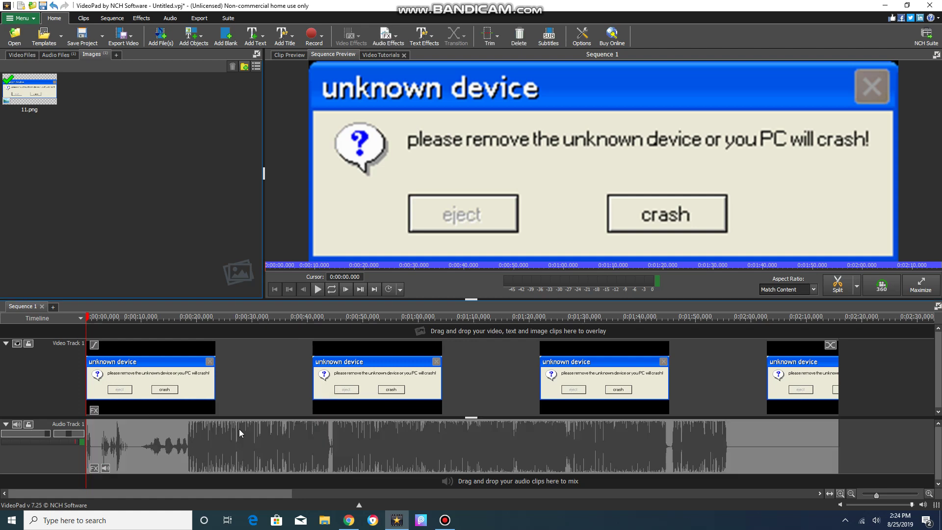
Step: Apply Amplify to the Baby Shark clip from its Effects window, with Gain at 400%
right_click(187, 453)
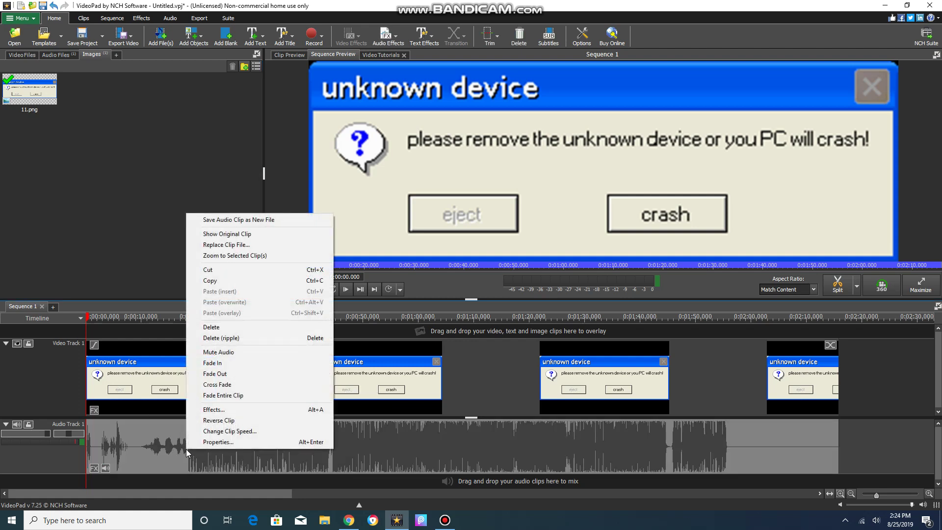
click(204, 411)
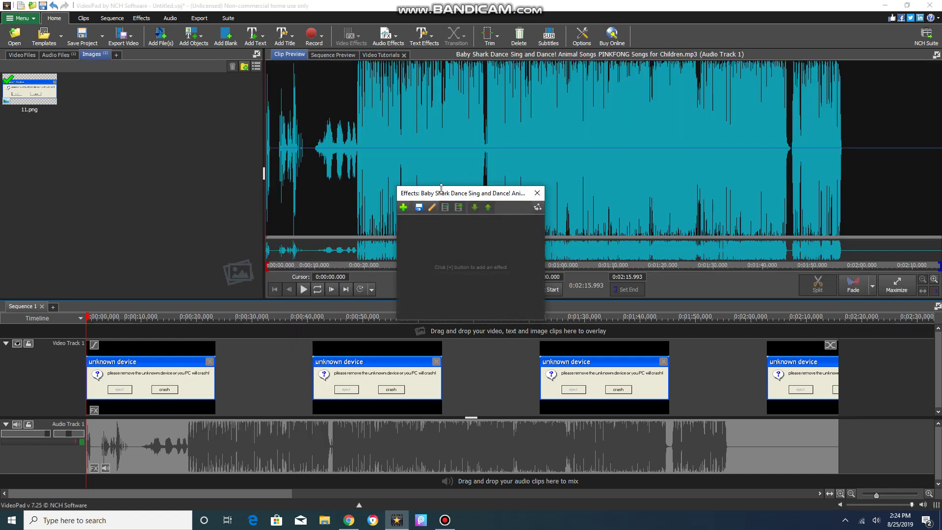
drag(419, 197, 369, 187)
click(356, 198)
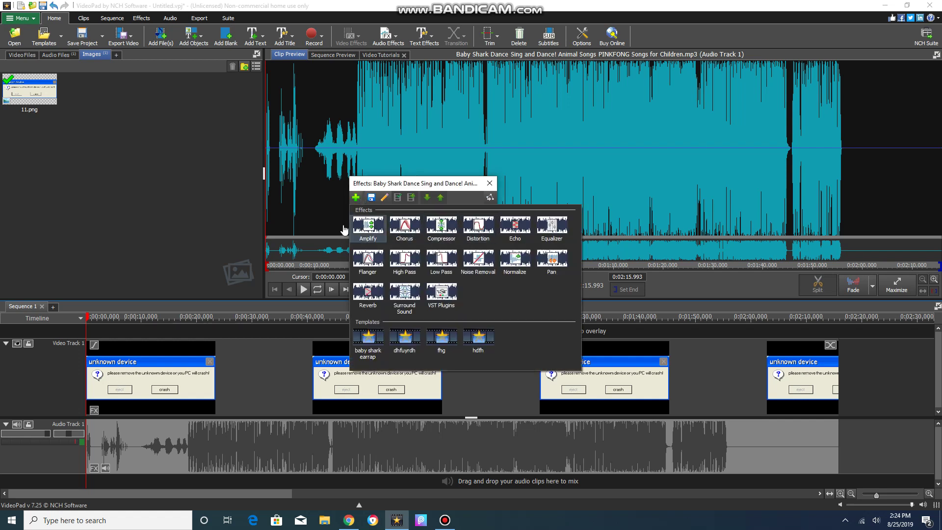
click(359, 228)
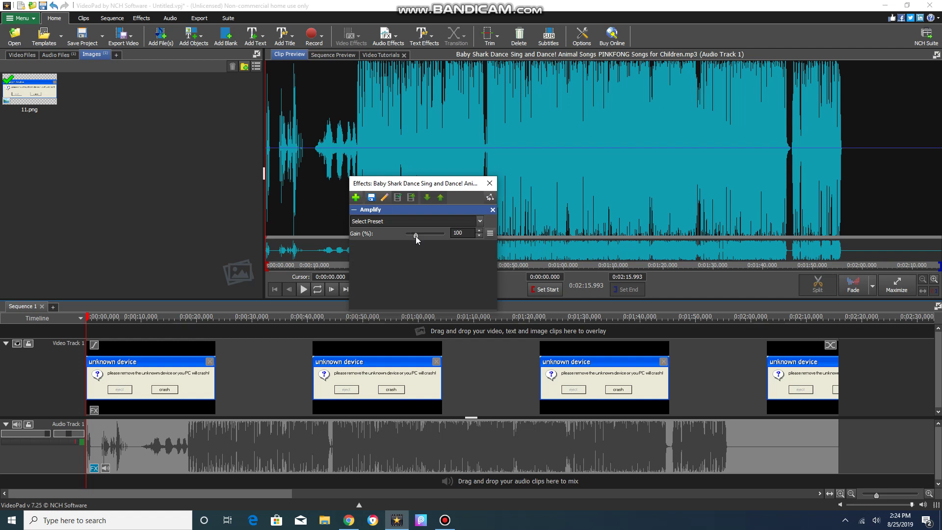
drag(416, 236, 487, 235)
text(400)
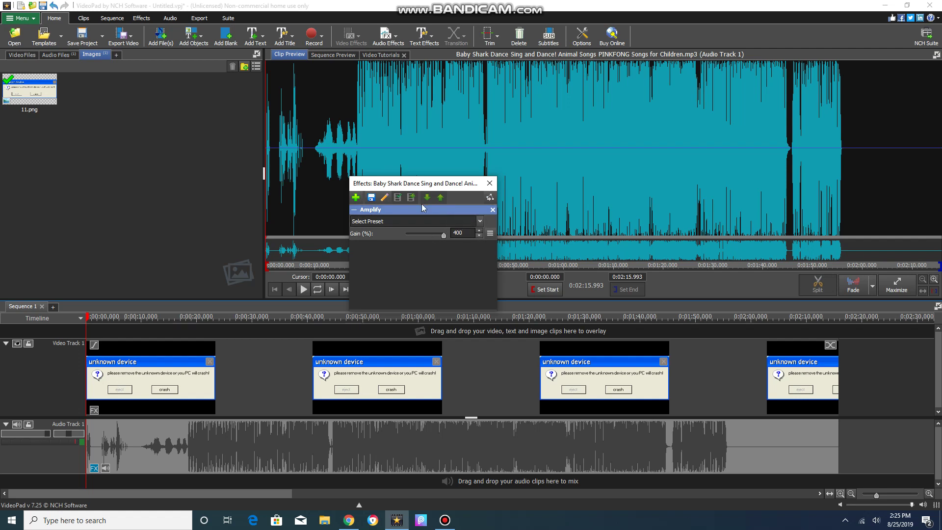
Step: Add Distortion with its level at -20 dB, then close the Effects window
click(356, 198)
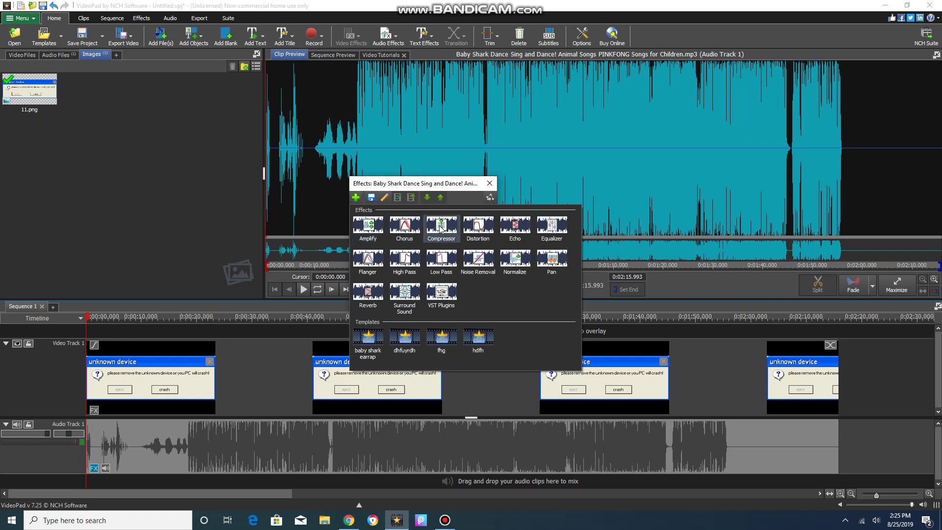
click(484, 224)
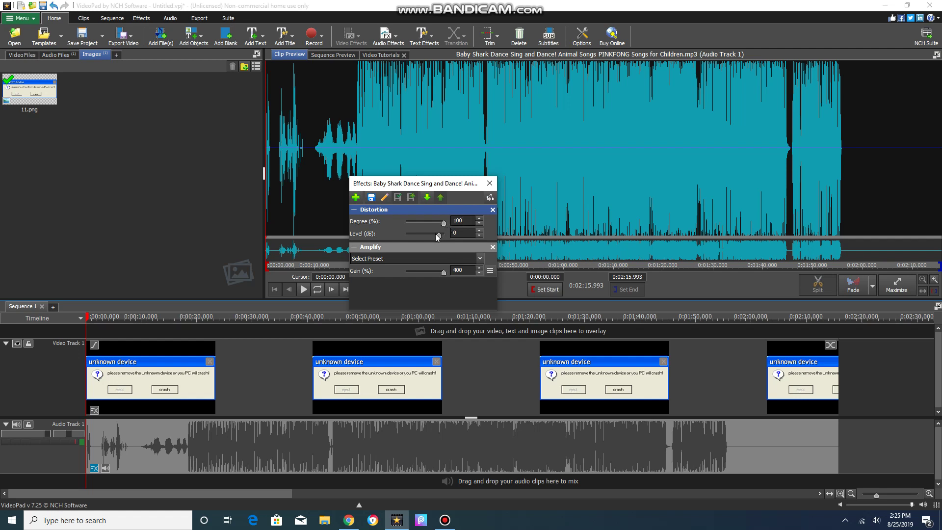
drag(436, 235, 397, 236)
click(489, 183)
Step: Preview the effected clip until about 22 seconds, pause it, and minimise VideoPad
click(302, 289)
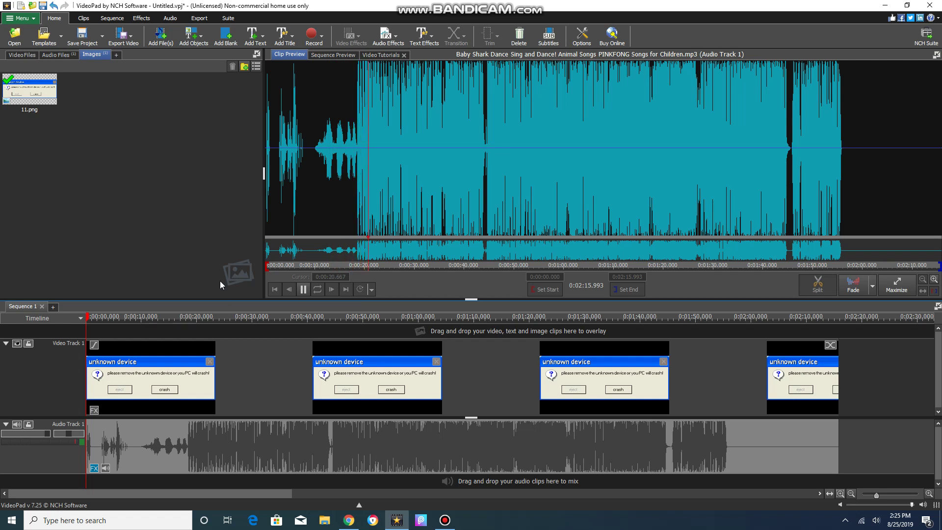
click(302, 289)
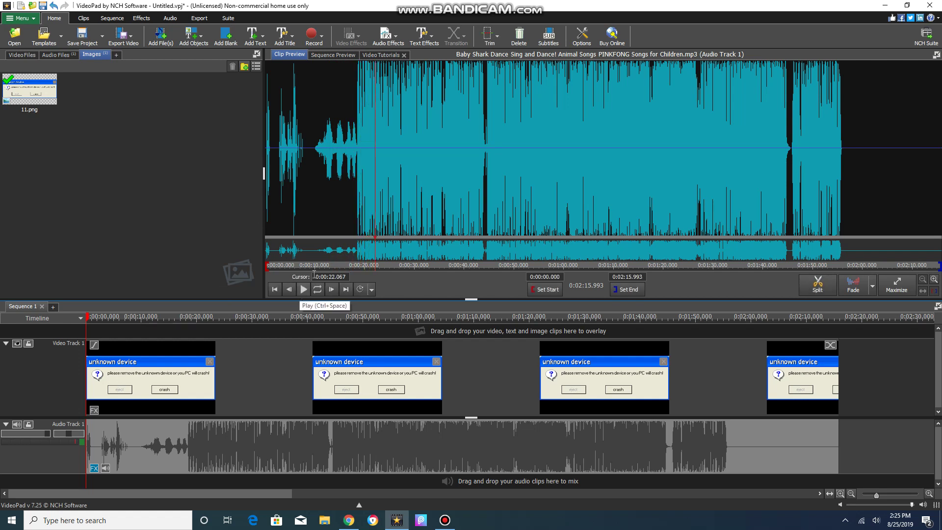
click(886, 5)
Step: Restore the Bandicam window from the taskbar and move it slightly higher
drag(727, 25, 306, 511)
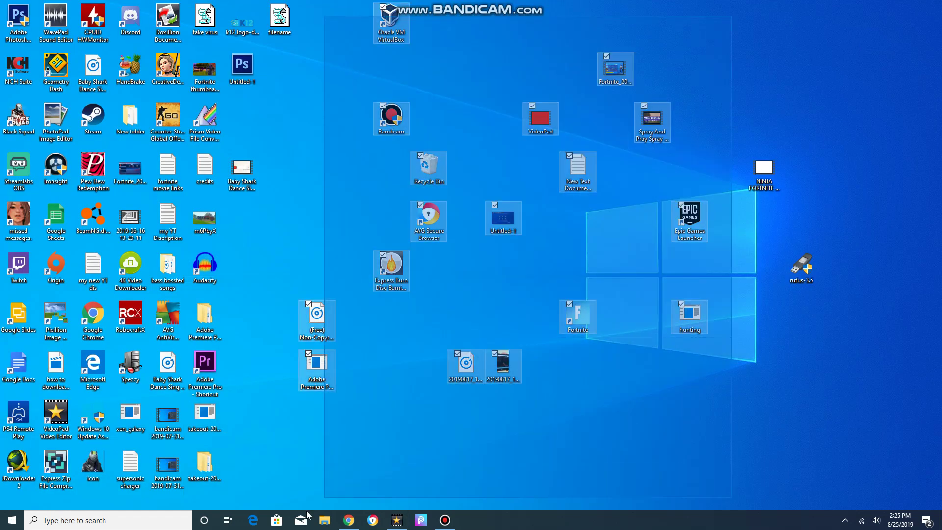
click(299, 459)
click(437, 525)
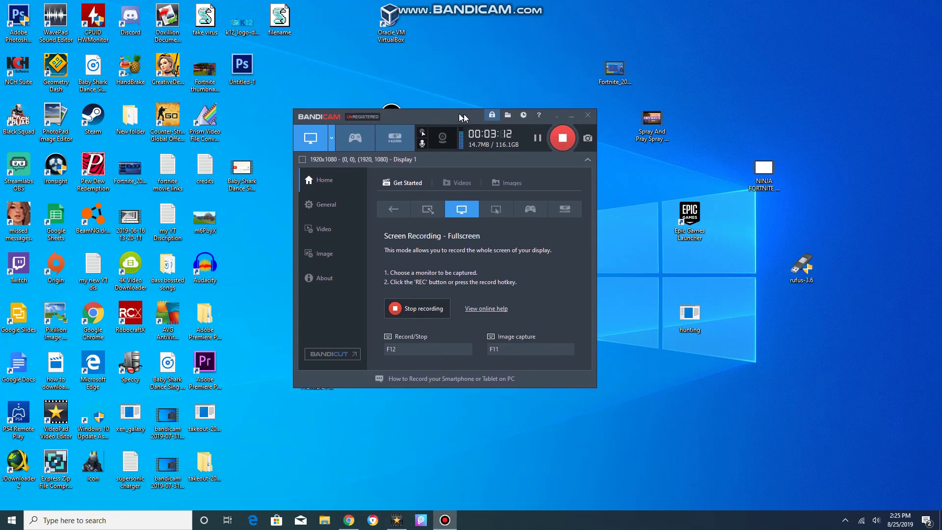
drag(466, 108, 461, 97)
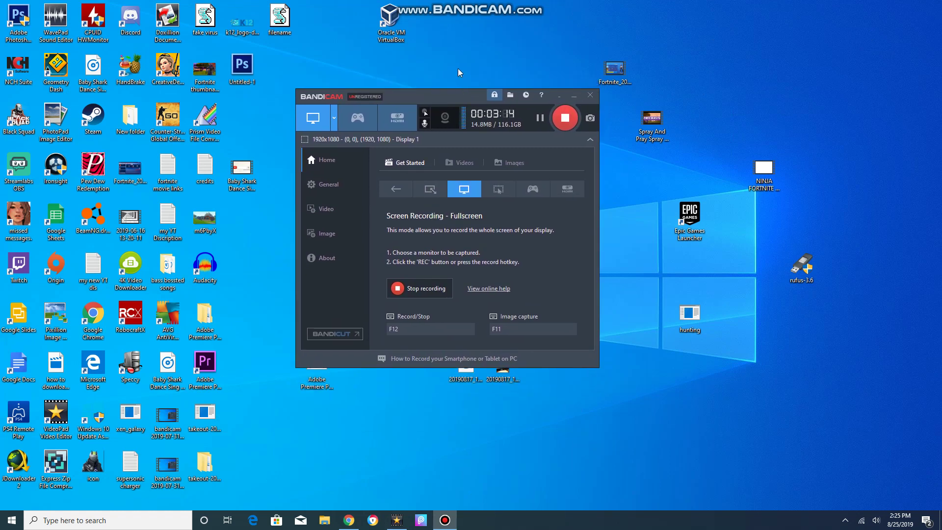